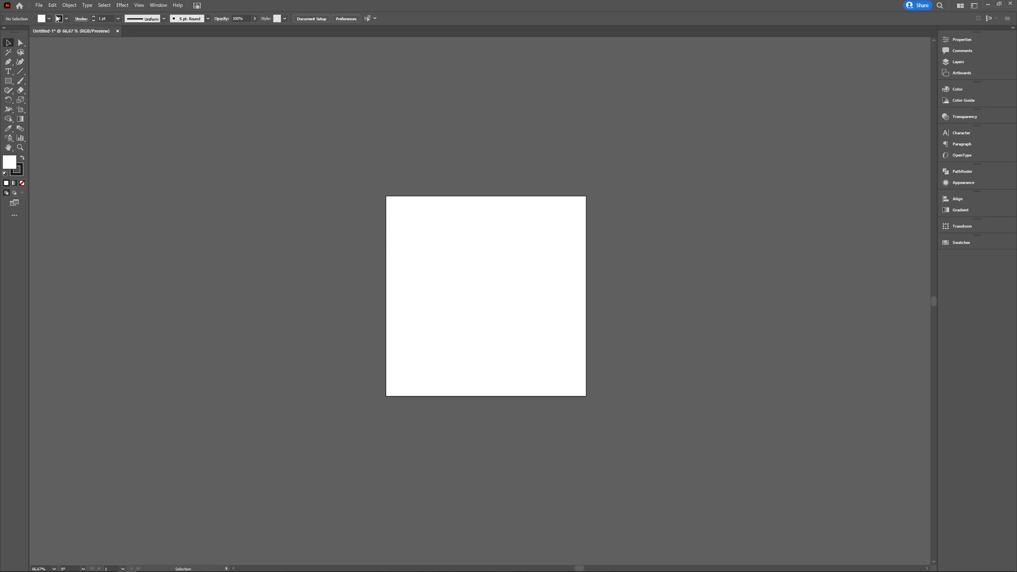
- In Document Setup, make the transparency grid colour light pink and enable Simulate Colored Paper
{"action": "left_click", "coordinate": [39, 5]}
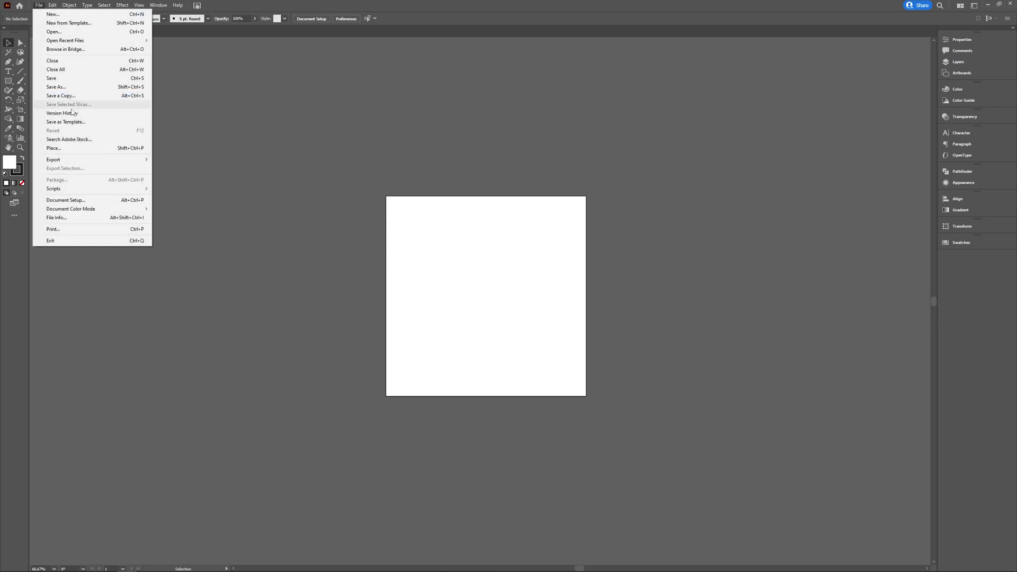
{"action": "left_click", "coordinate": [91, 201]}
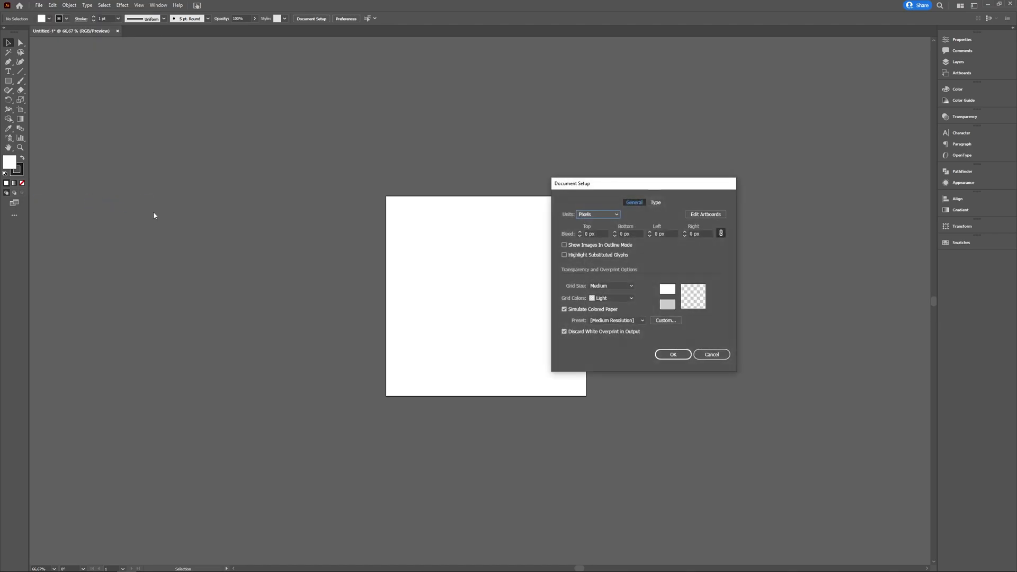
{"action": "left_click_drag", "start_coordinate": [624, 187], "coordinate": [549, 148]}
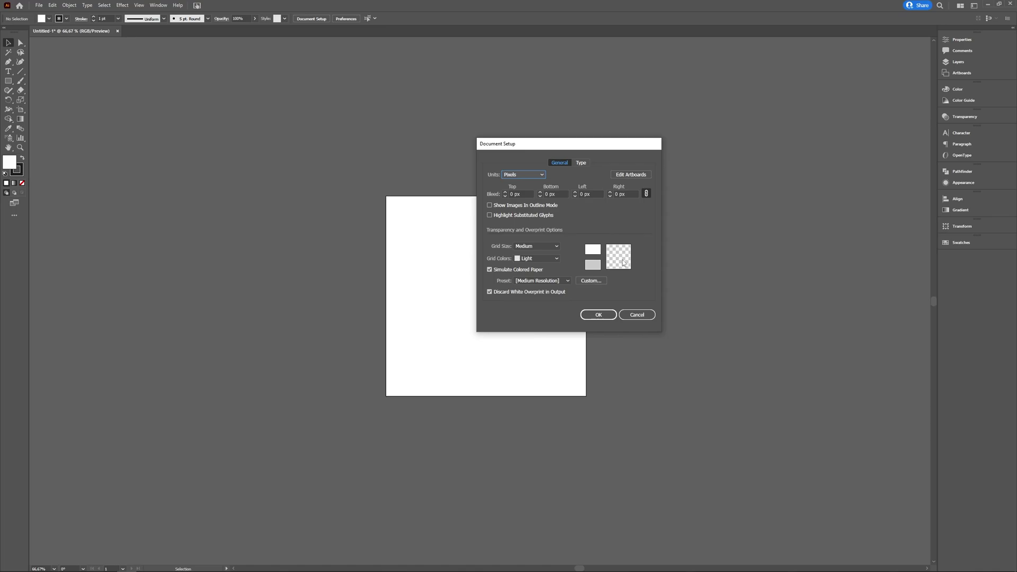
{"action": "left_click", "coordinate": [596, 250]}
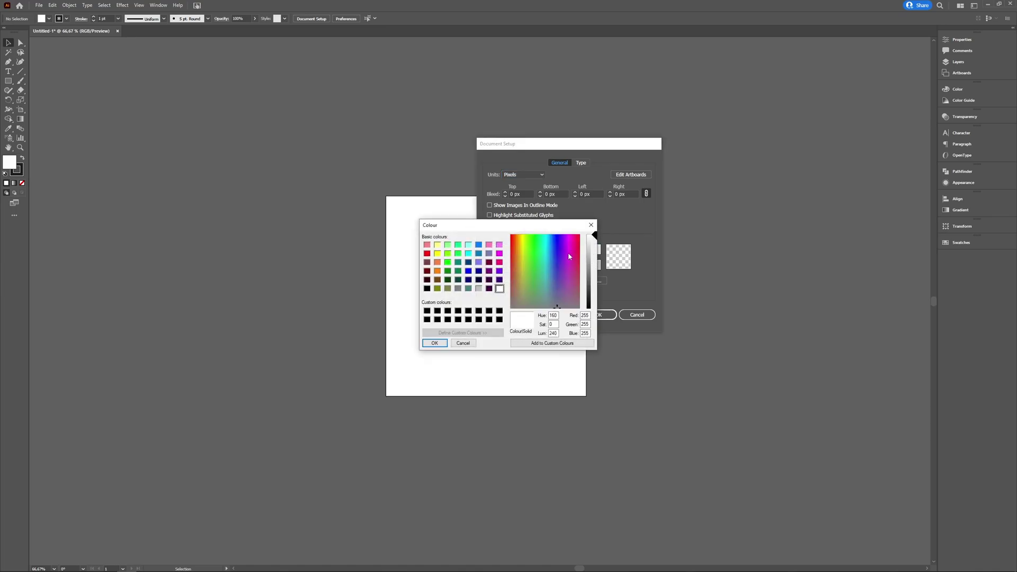
{"action": "left_click", "coordinate": [567, 251]}
{"action": "left_click", "coordinate": [588, 252]}
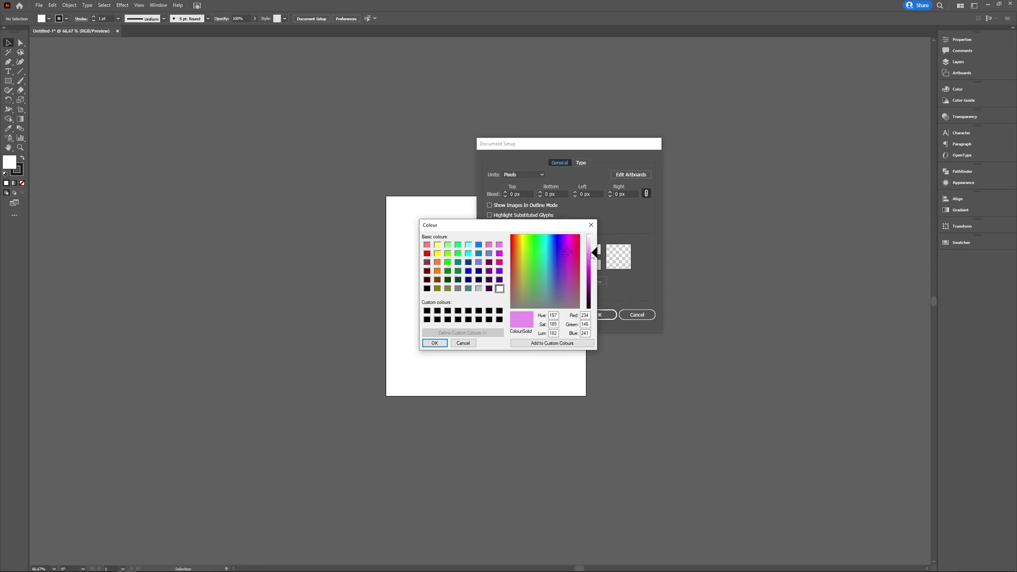
{"action": "left_click", "coordinate": [434, 343]}
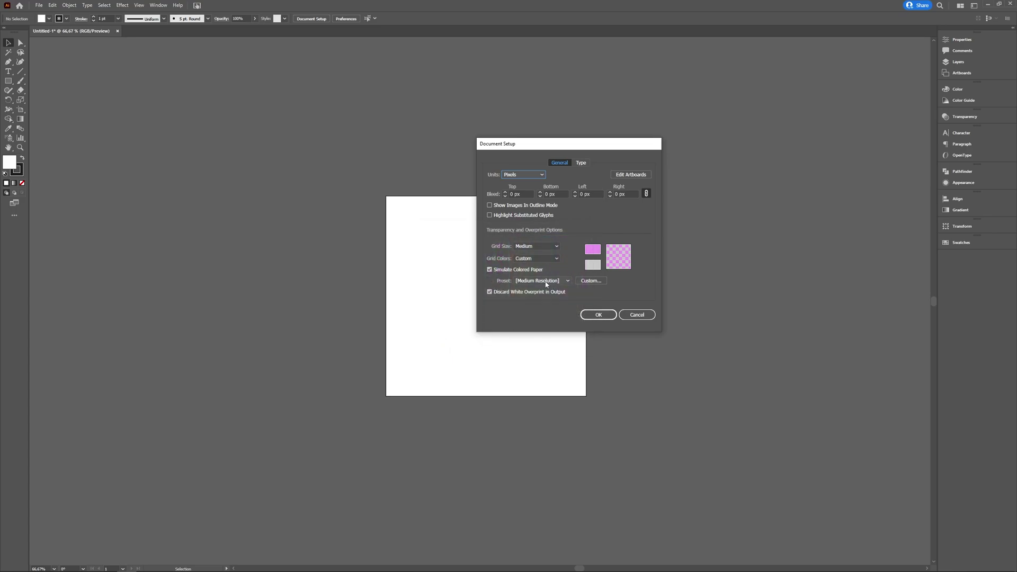
{"action": "left_click", "coordinate": [491, 270]}
- Apply the Document Setup changes and show the Artboards panel listing Artboard 1
{"action": "left_click", "coordinate": [599, 315]}
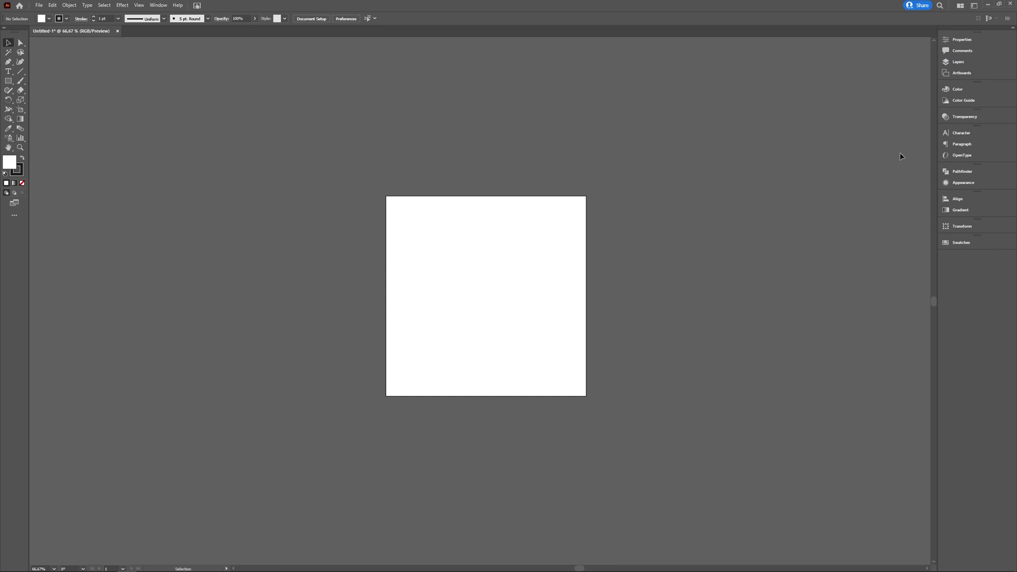
{"action": "left_click", "coordinate": [965, 75]}
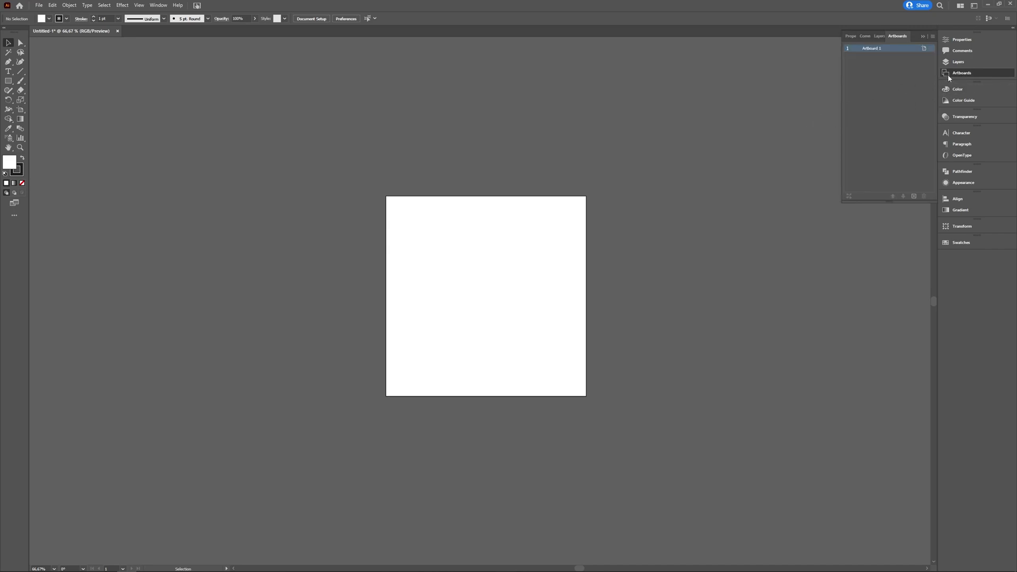
{"action": "left_click", "coordinate": [160, 6]}
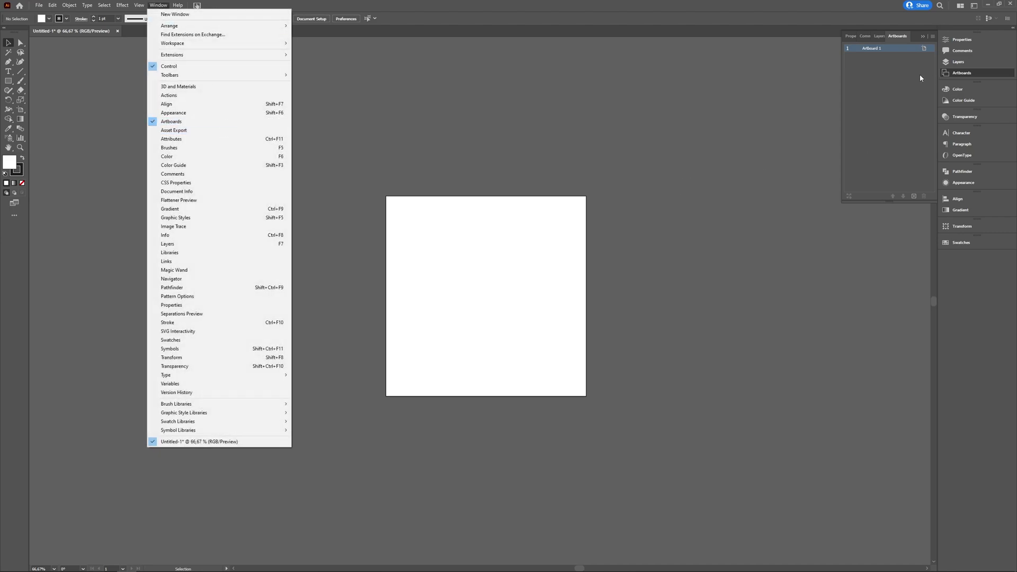
{"action": "left_click", "coordinate": [896, 56]}
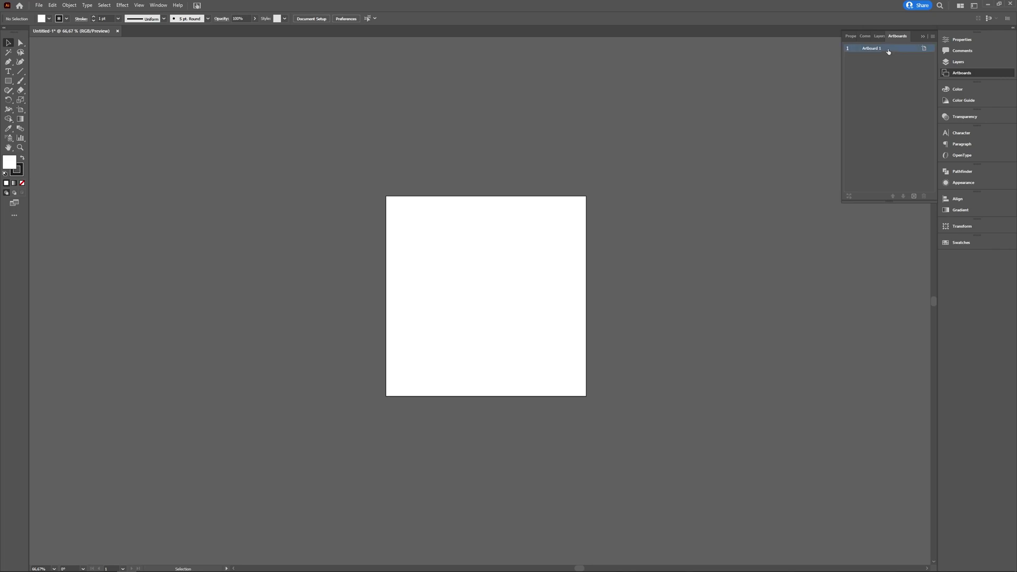
- Check Artboard 1's options without changes, then add a same-size Artboard 2 beside it
{"action": "left_click", "coordinate": [934, 37]}
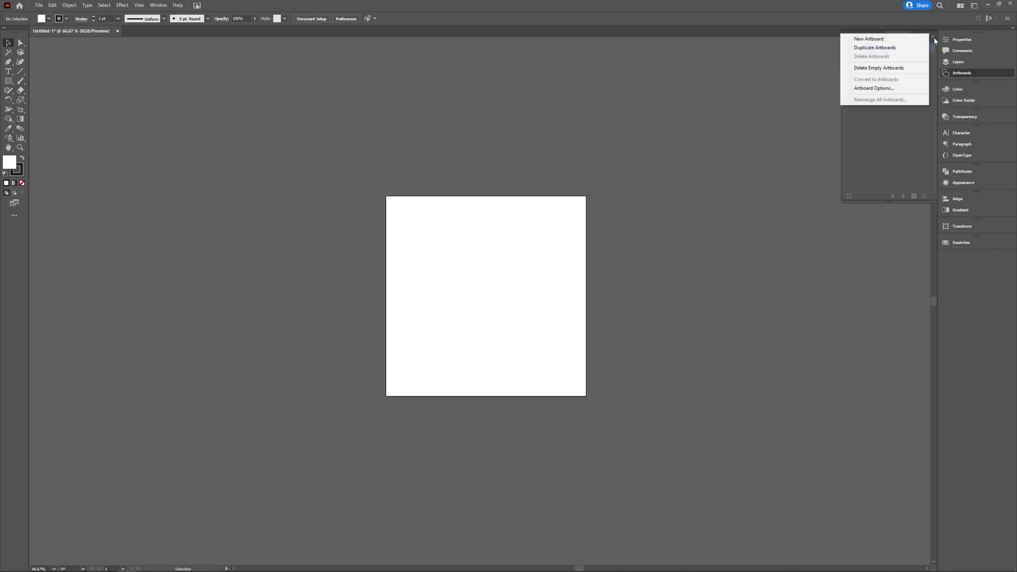
{"action": "left_click", "coordinate": [875, 88]}
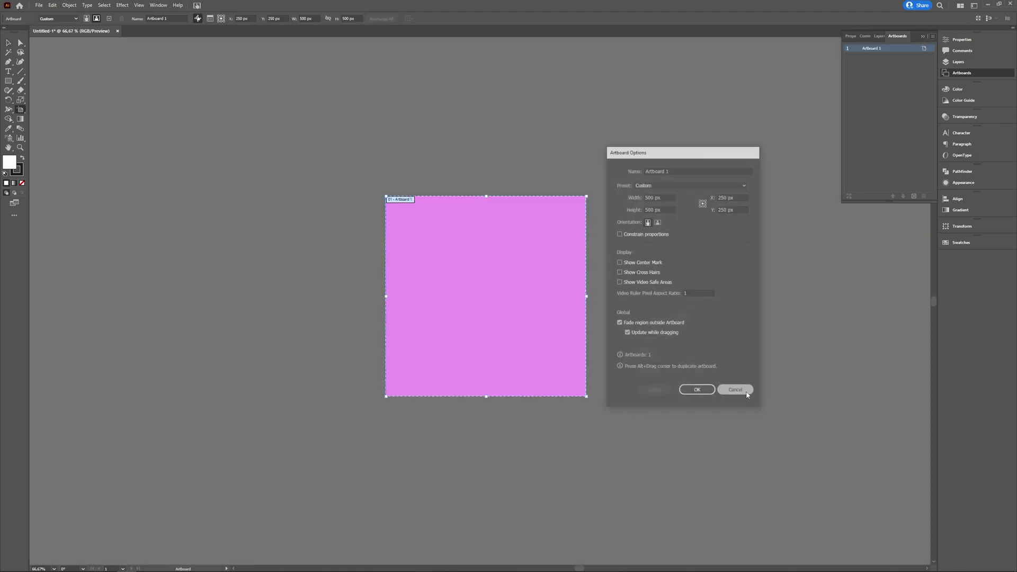
{"action": "left_click", "coordinate": [748, 392]}
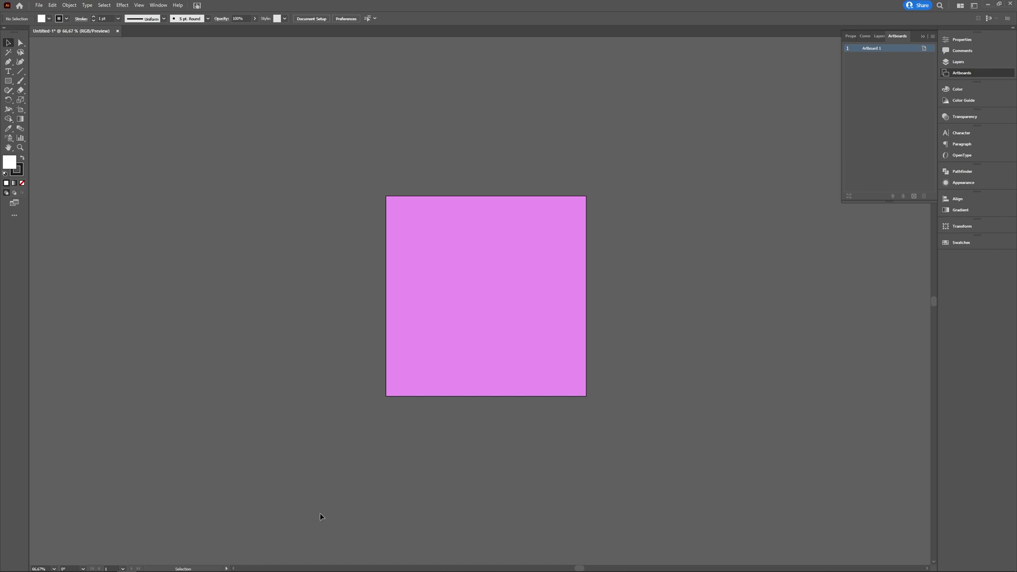
{"action": "left_click", "coordinate": [915, 197]}
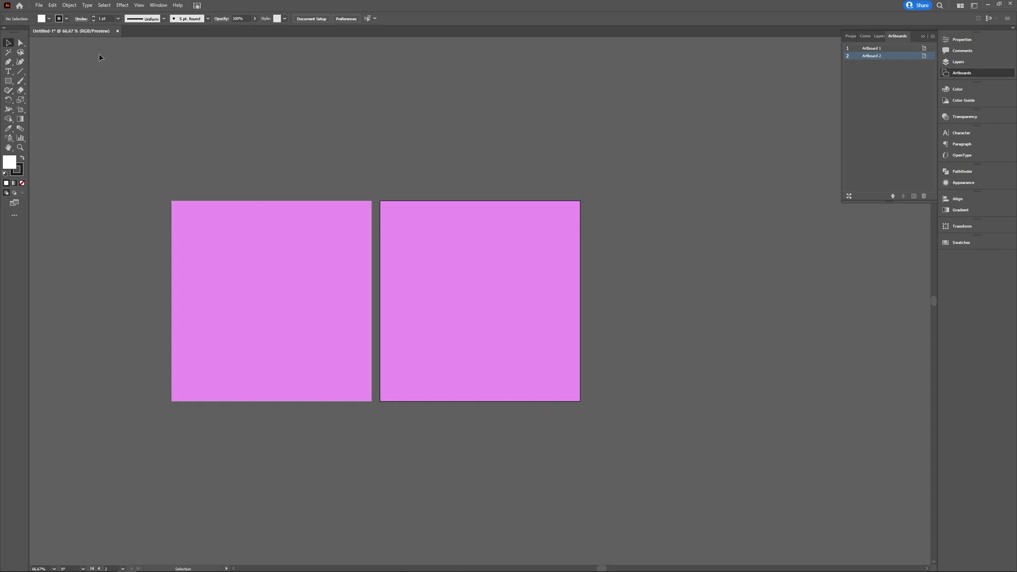
{"action": "left_click", "coordinate": [53, 5]}
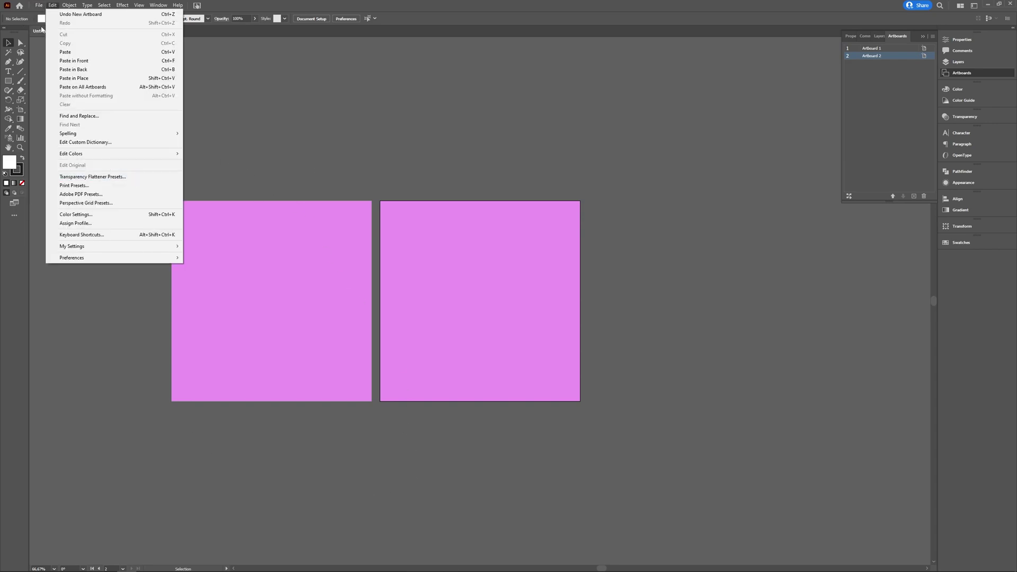
{"action": "left_click", "coordinate": [38, 5]}
{"action": "mouse_move", "coordinate": [95, 160]}
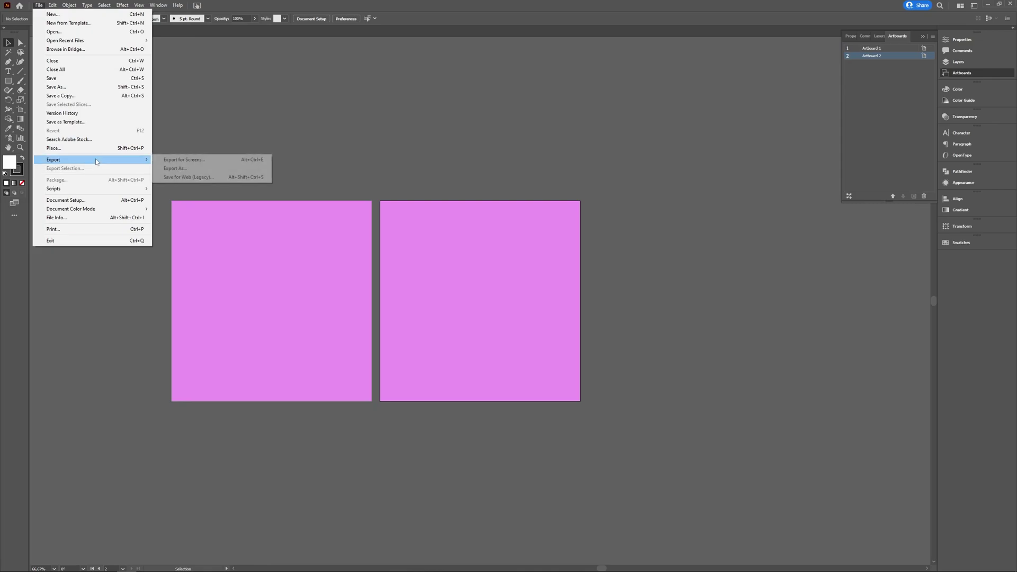
{"action": "left_click", "coordinate": [202, 177]}
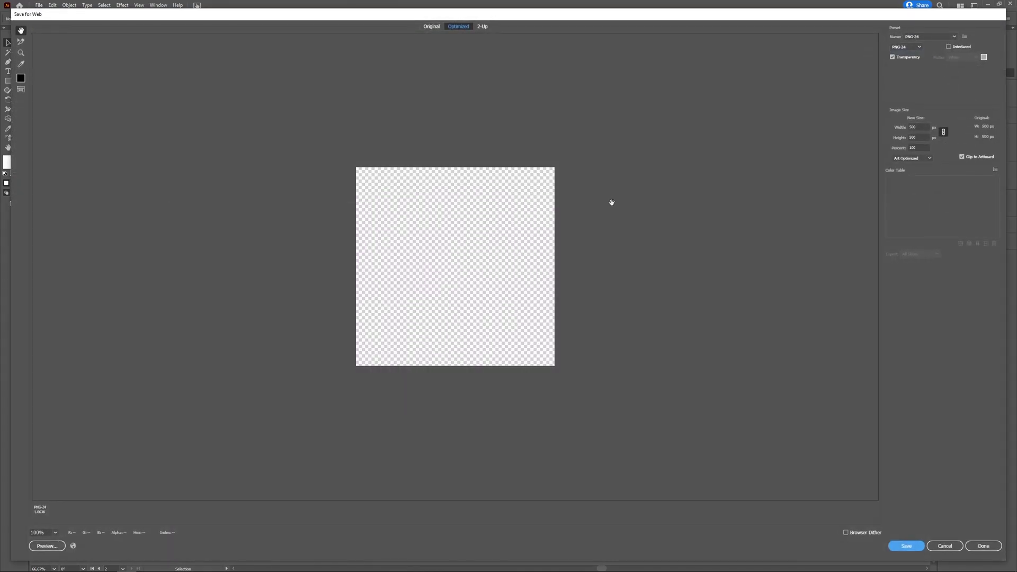
{"action": "left_click", "coordinate": [953, 37]}
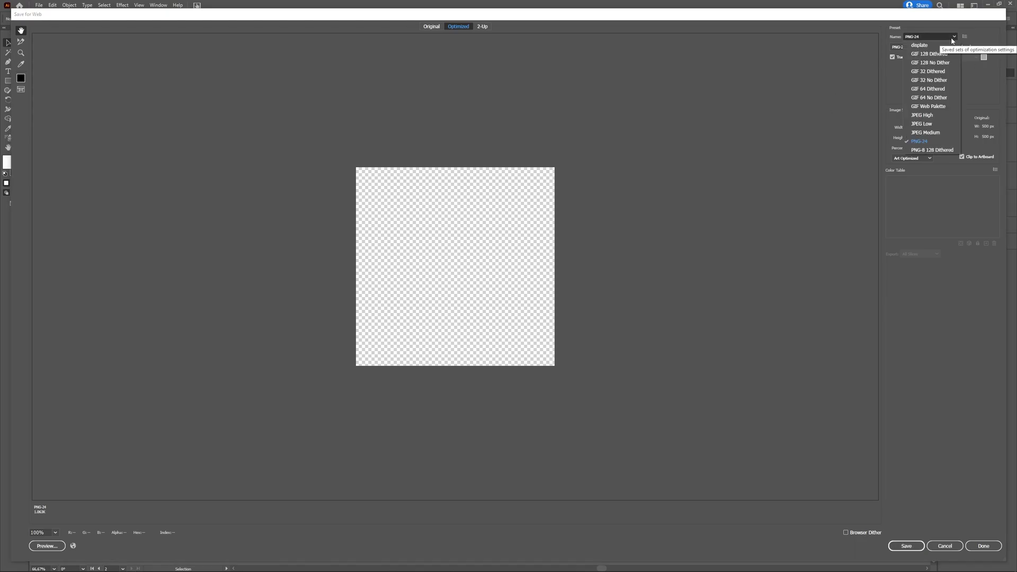
{"action": "left_click", "coordinate": [936, 115]}
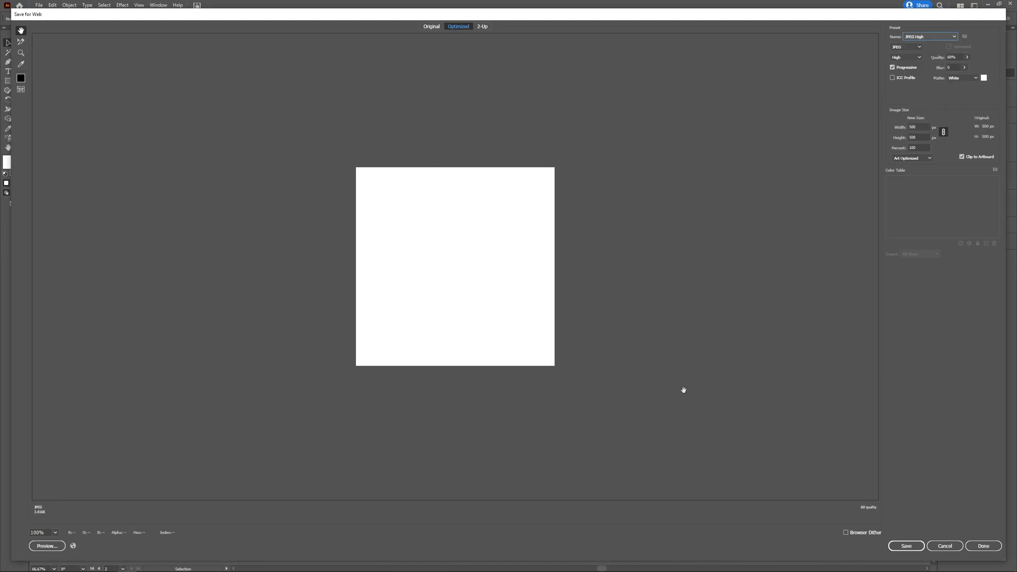
{"action": "left_click", "coordinate": [944, 546]}
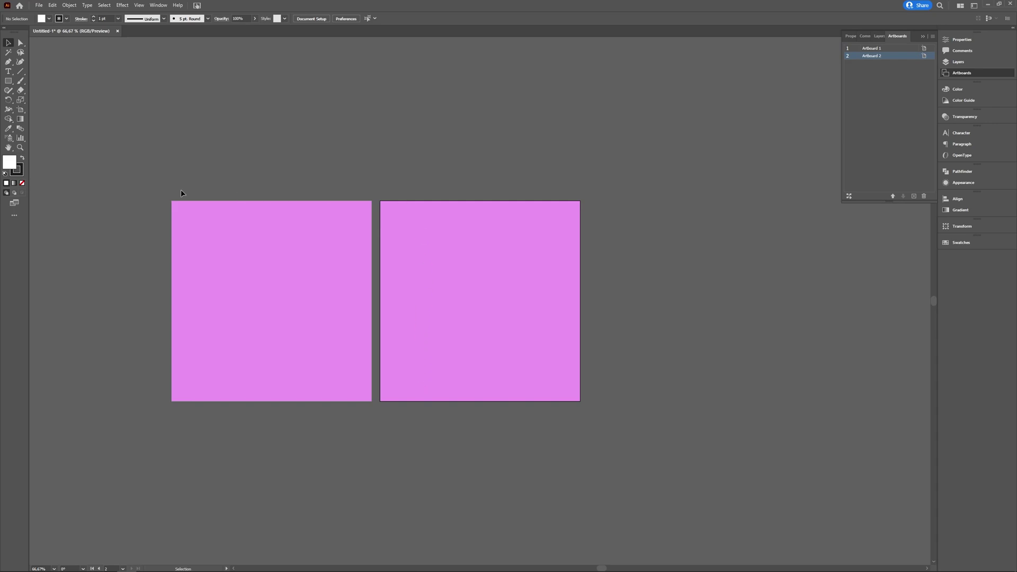
- Draw a bright red rectangle over Artboard 2 and expand Layer 1 in Layers to show it
{"action": "left_click", "coordinate": [13, 83]}
{"action": "left_click_drag", "start_coordinate": [379, 201], "coordinate": [581, 401]}
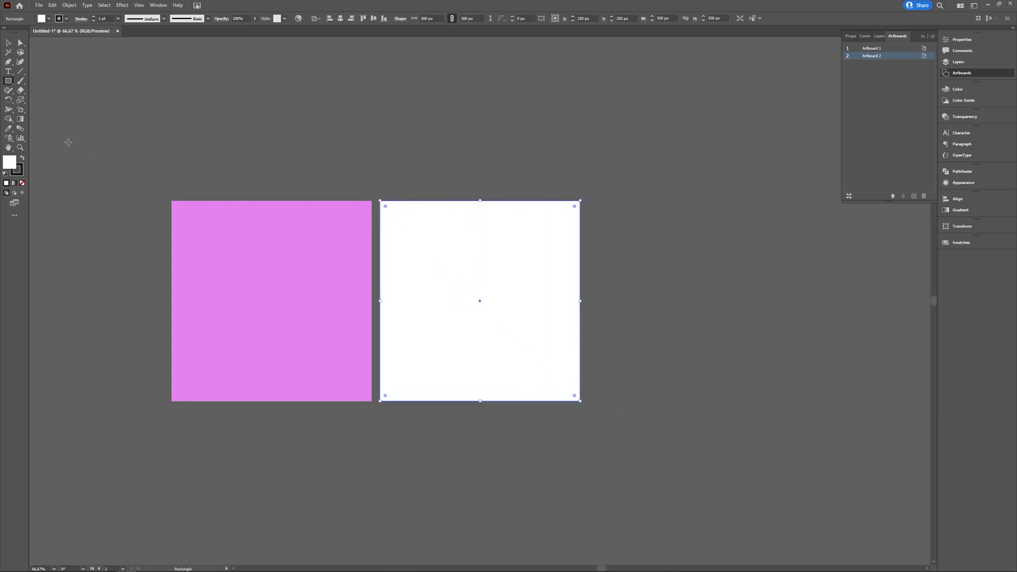
{"action": "double_click", "coordinate": [9, 162]}
{"action": "left_click", "coordinate": [836, 305]}
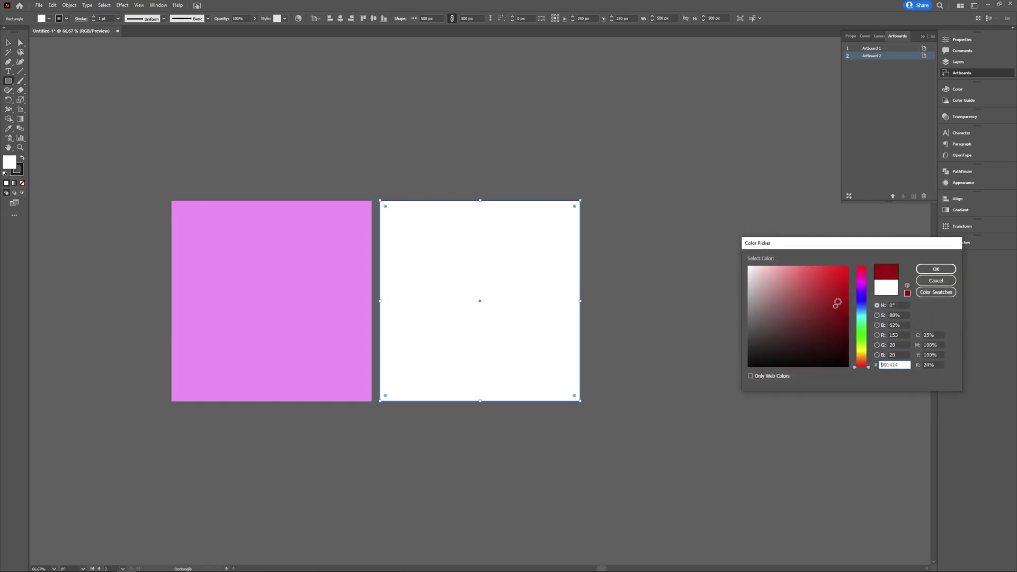
{"action": "left_click", "coordinate": [848, 269]}
{"action": "left_click", "coordinate": [936, 270]}
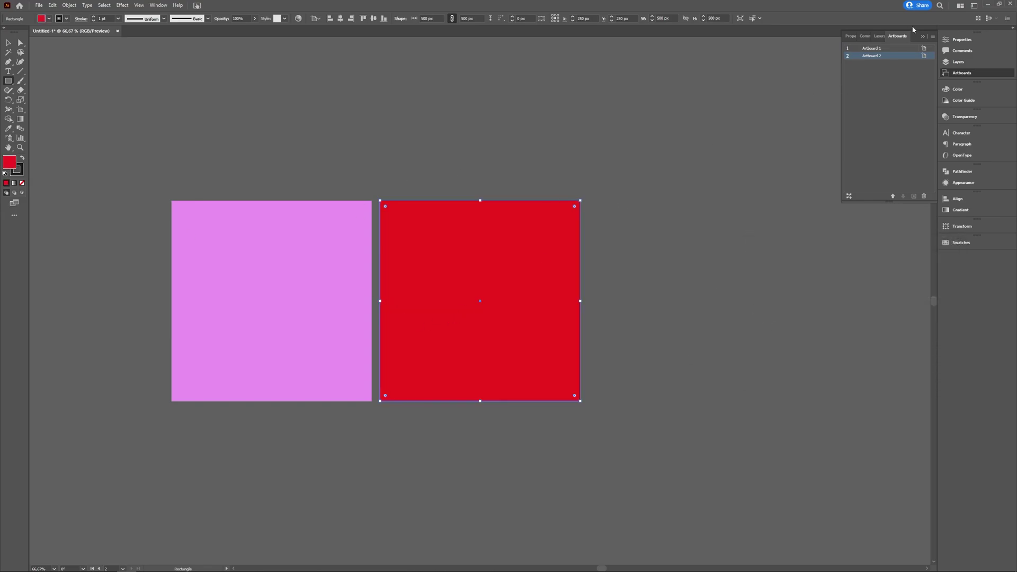
{"action": "left_click", "coordinate": [878, 37]}
{"action": "left_click", "coordinate": [867, 49]}
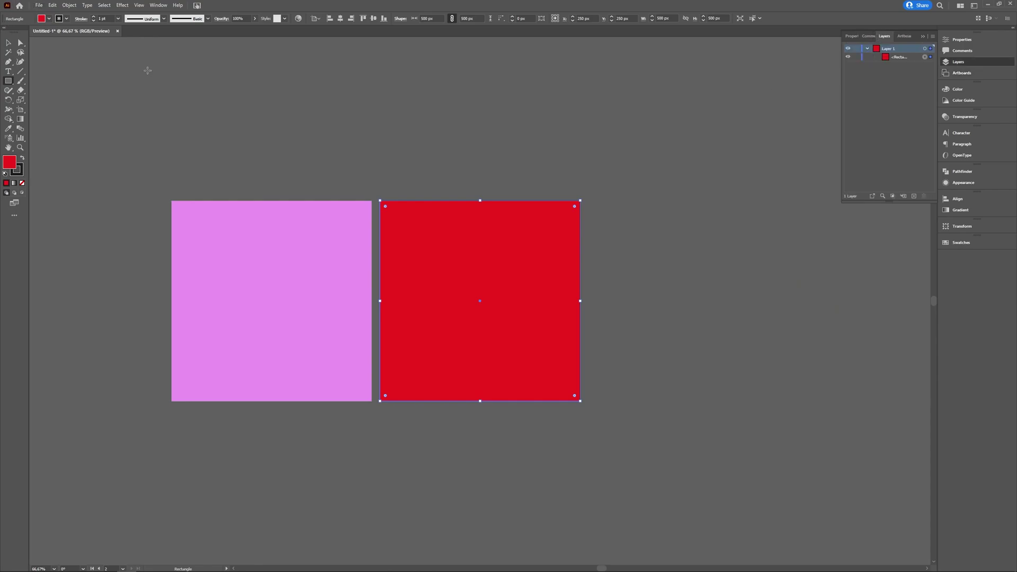
{"action": "left_click", "coordinate": [9, 42]}
{"action": "left_click", "coordinate": [104, 86]}
{"action": "left_click", "coordinate": [39, 5]}
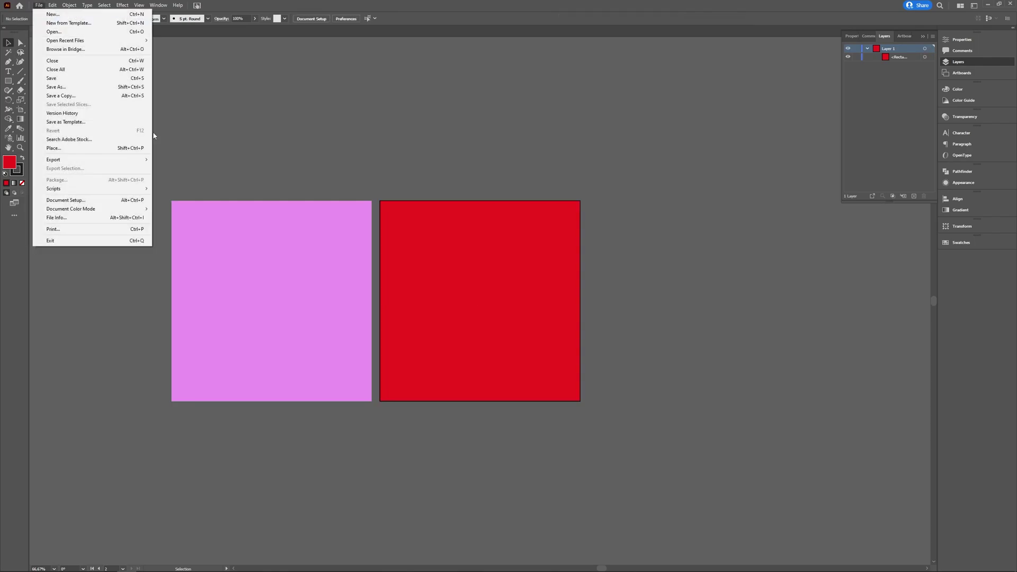
{"action": "mouse_move", "coordinate": [95, 159]}
{"action": "left_click", "coordinate": [206, 177]}
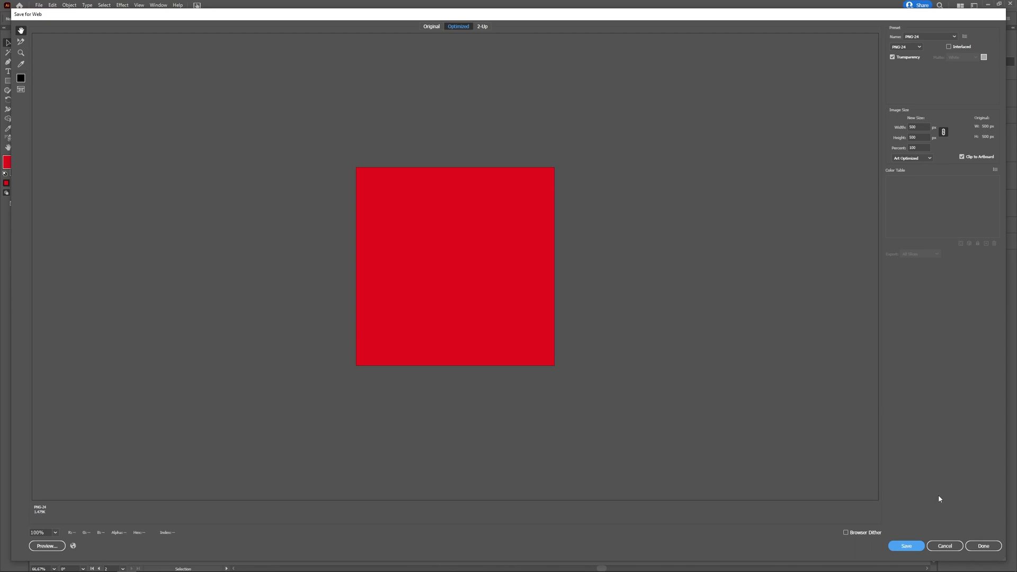
{"action": "left_click", "coordinate": [946, 37]}
{"action": "left_click", "coordinate": [940, 115]}
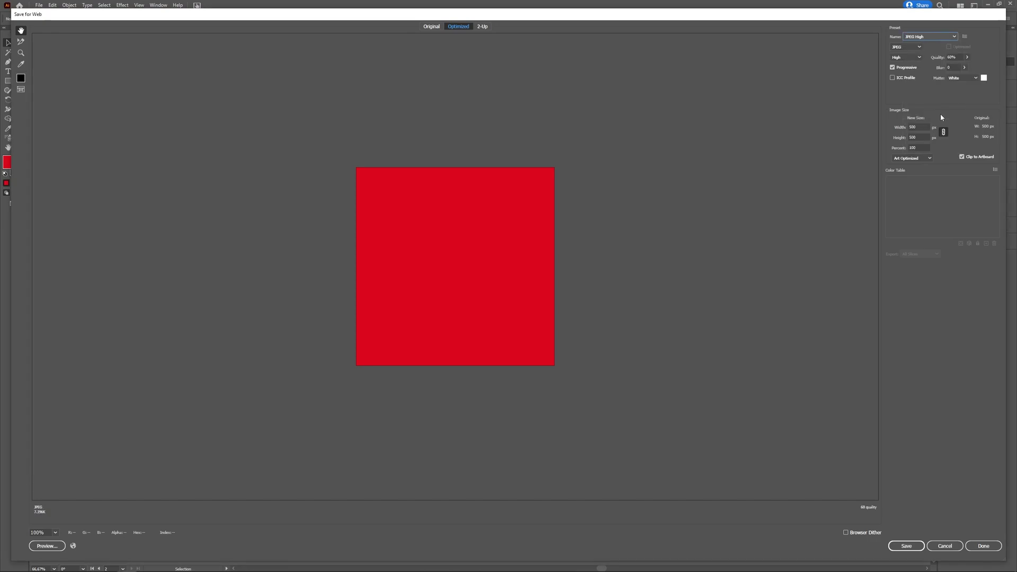
{"action": "left_click", "coordinate": [949, 549]}
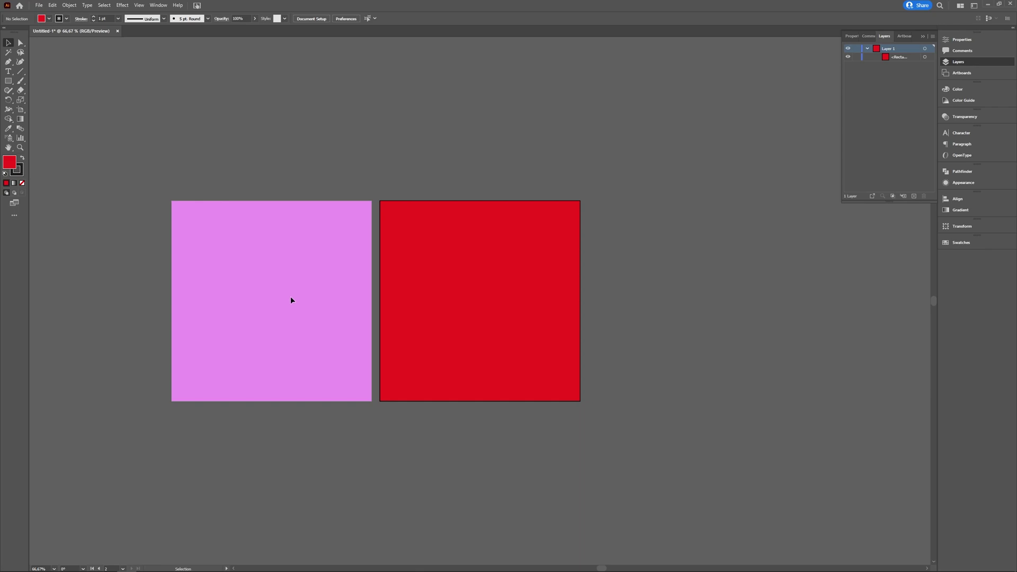
{"action": "left_click_drag", "start_coordinate": [525, 273], "coordinate": [519, 293]}
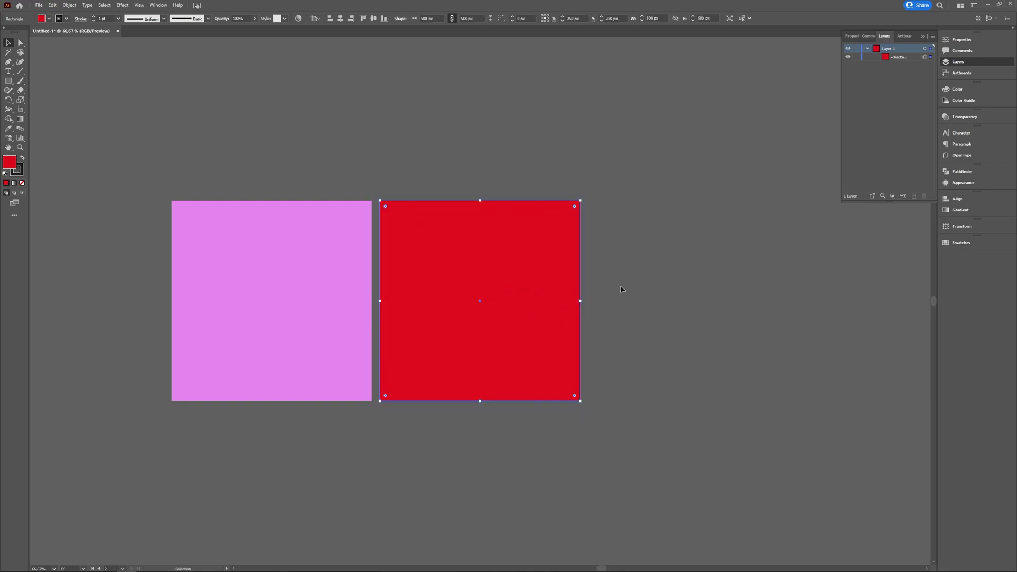
{"action": "left_click", "coordinate": [675, 270]}
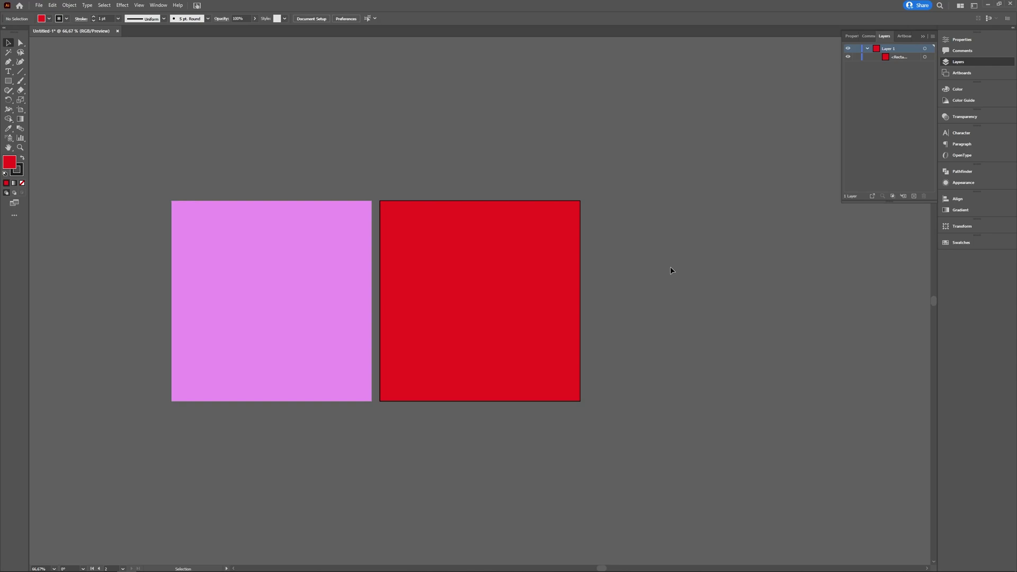